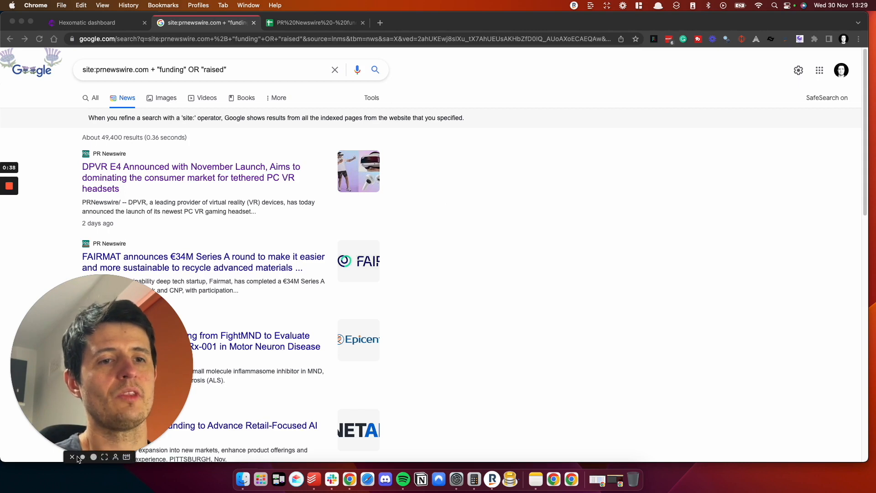
- Review the query parts: the site: operator, the prnewswire.com domain and the funding OR raised keywords
left_click(82, 454)
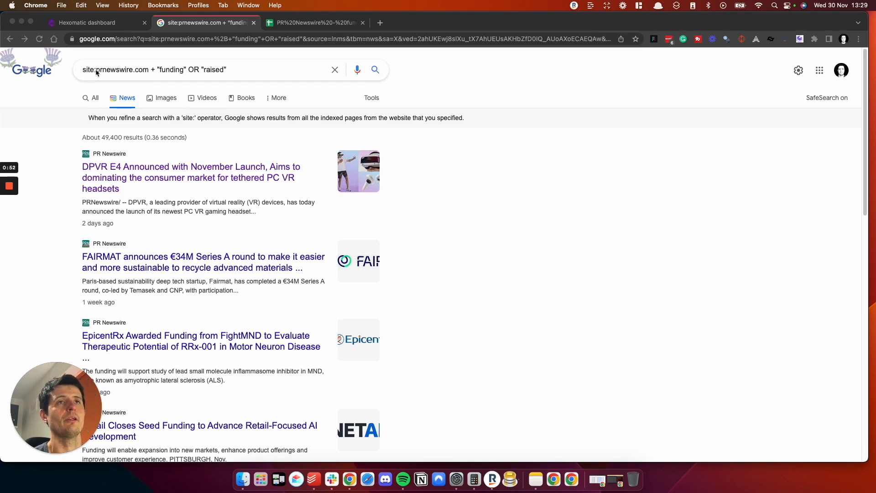
left_click_drag(96, 69, 82, 69)
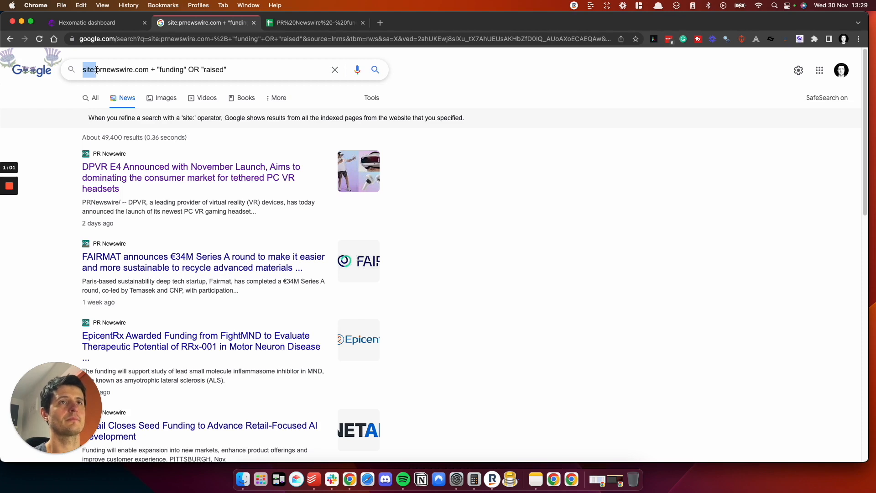
left_click_drag(96, 69, 148, 66)
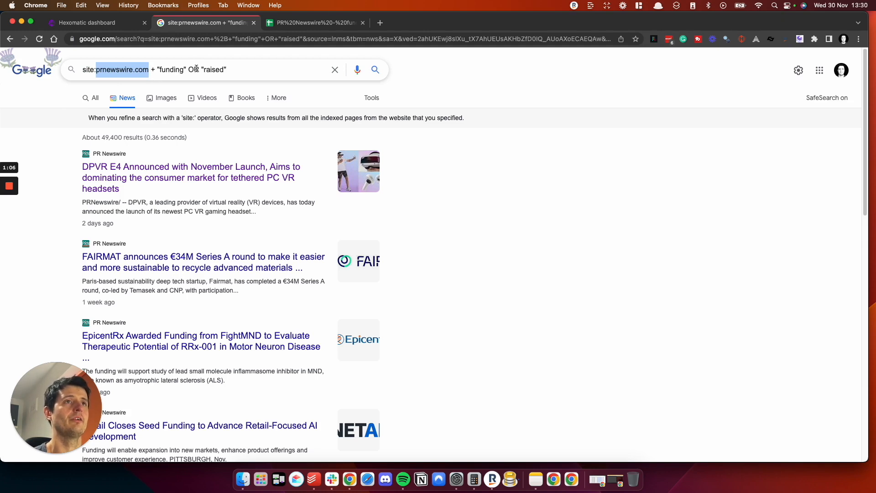
left_click_drag(151, 69, 240, 74)
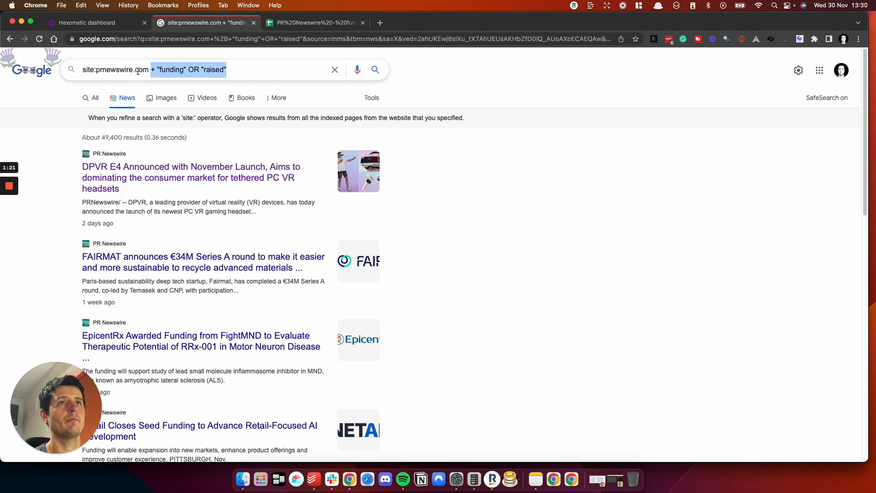
left_click(189, 68)
- Highlight the words funding and raised, then rerun the news search unchanged
double_click(184, 69)
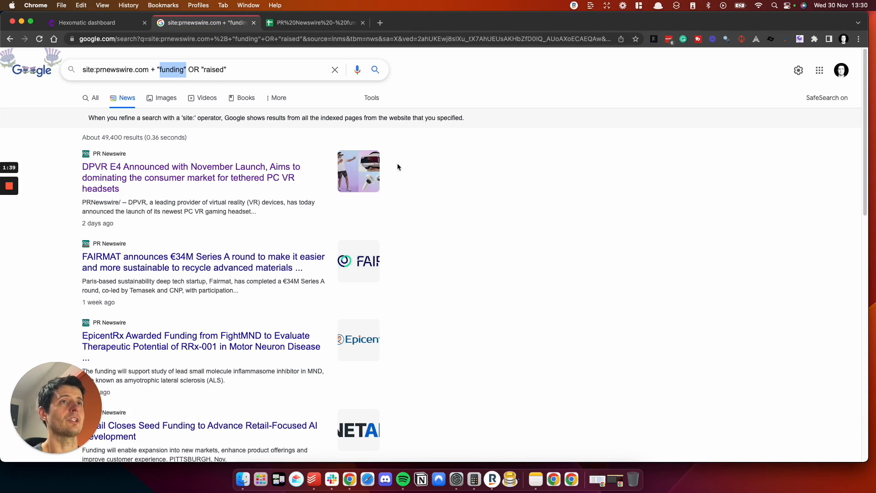
left_click_drag(186, 70, 158, 69)
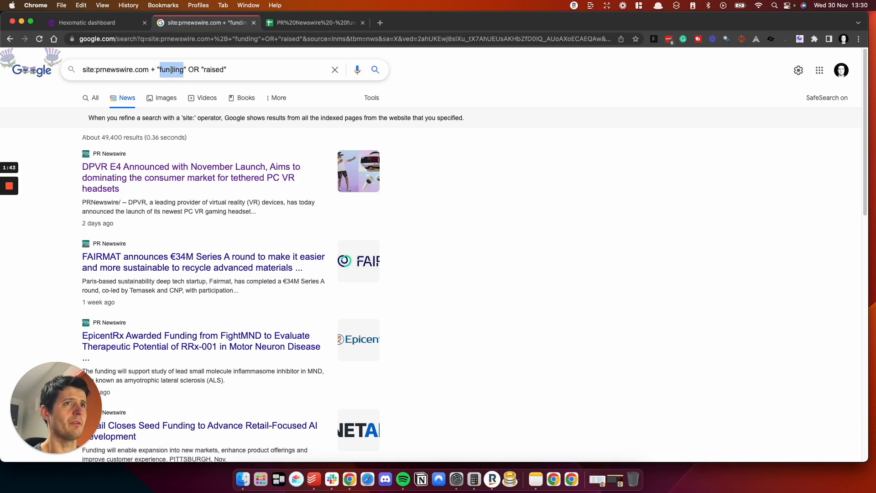
left_click_drag(203, 69, 217, 69)
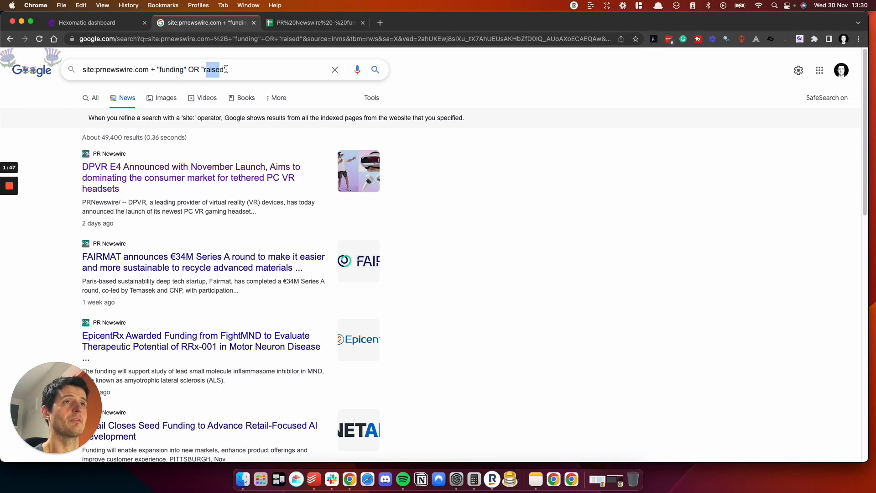
left_click(234, 69)
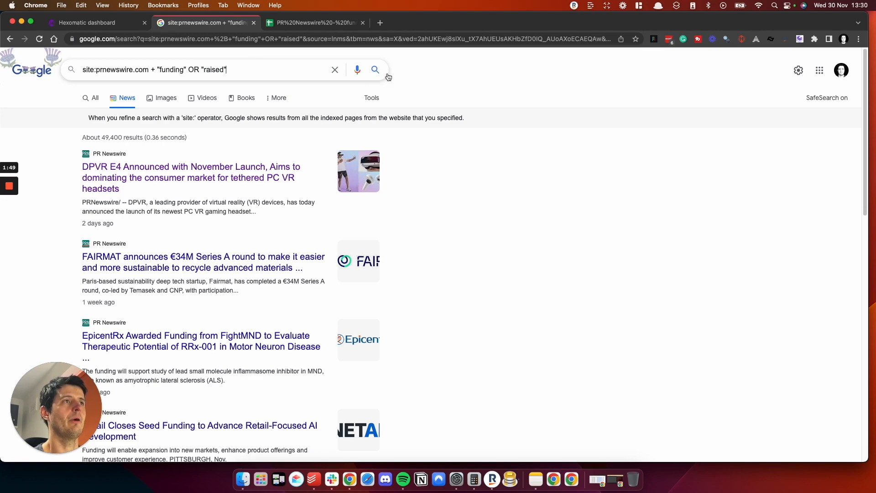
key("Return")
- Rerun the news search and move to the Hexomatic dashboard with the PR Newswire - funding workflow
left_click(126, 100)
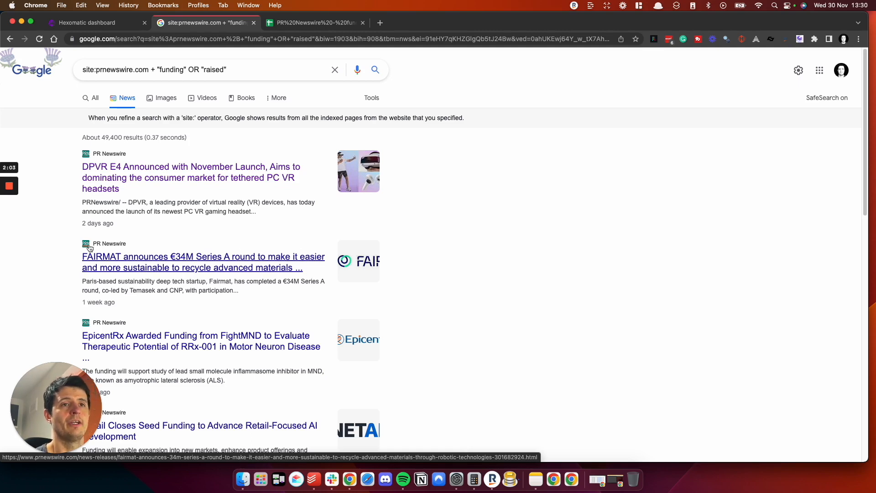
scroll(87, 247, "down", 2)
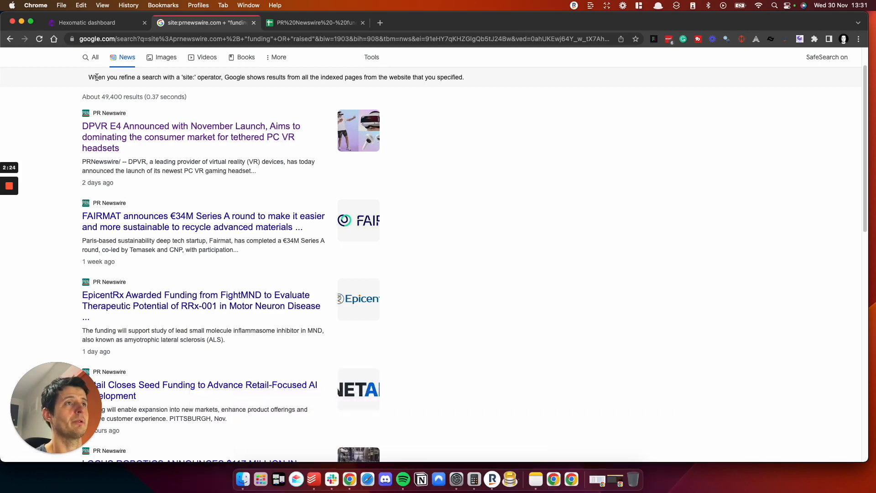
left_click(113, 23)
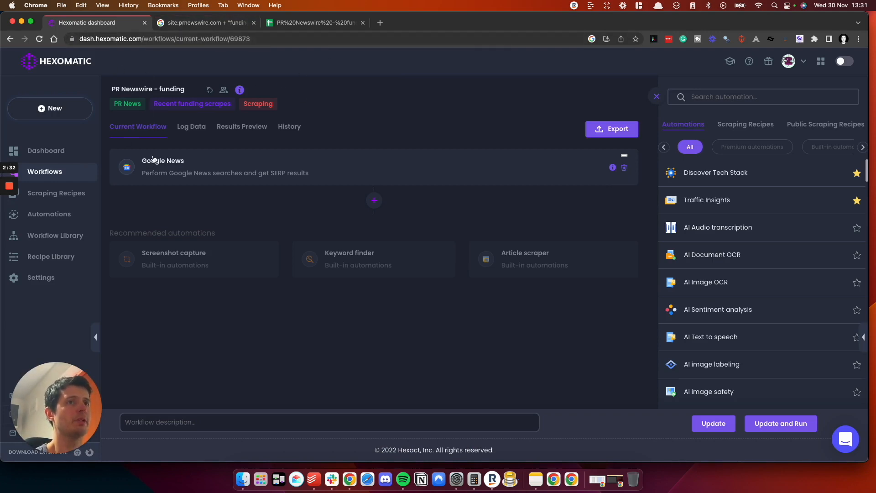
- Paste the site:prnewswire.com "funding" OR "raised" query as the Google News step's keyword
left_click(200, 166)
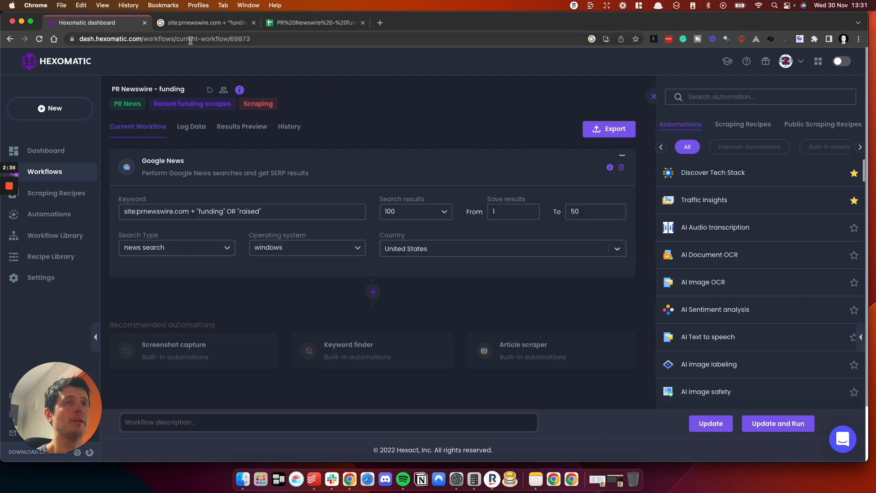
left_click(199, 23)
left_click_drag(232, 69, 63, 69)
key("super+c")
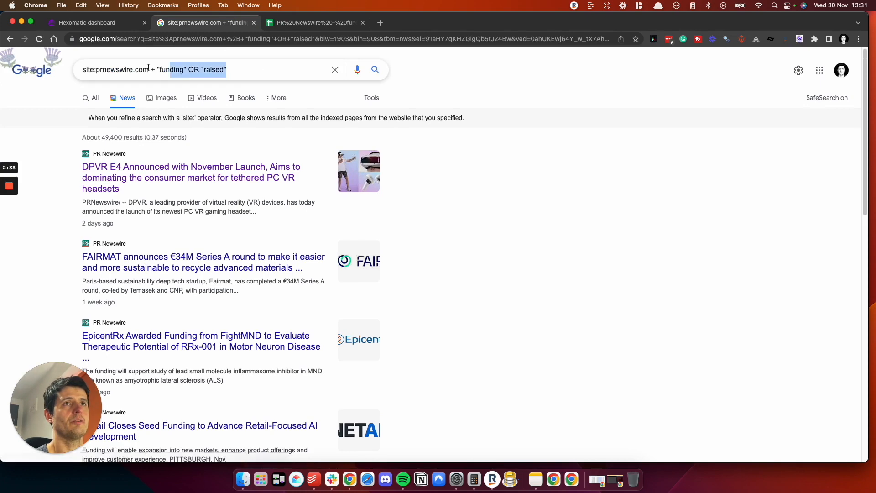
left_click(87, 22)
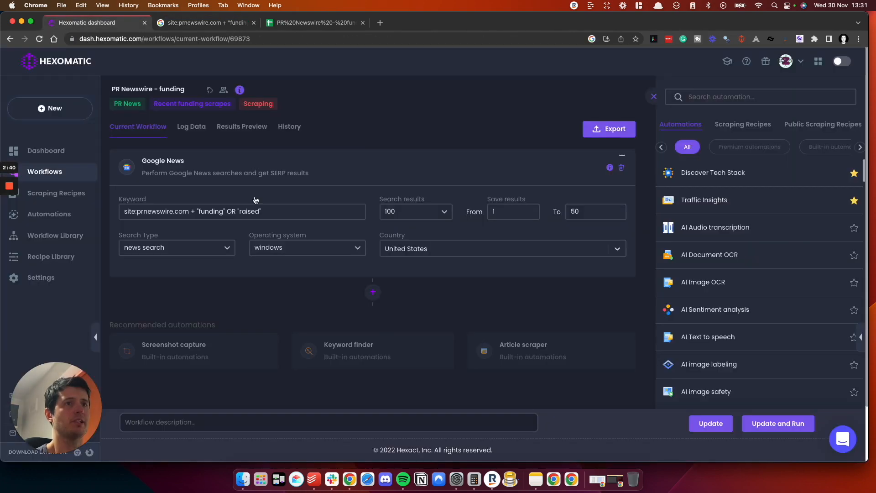
left_click(289, 211)
key("super+a")
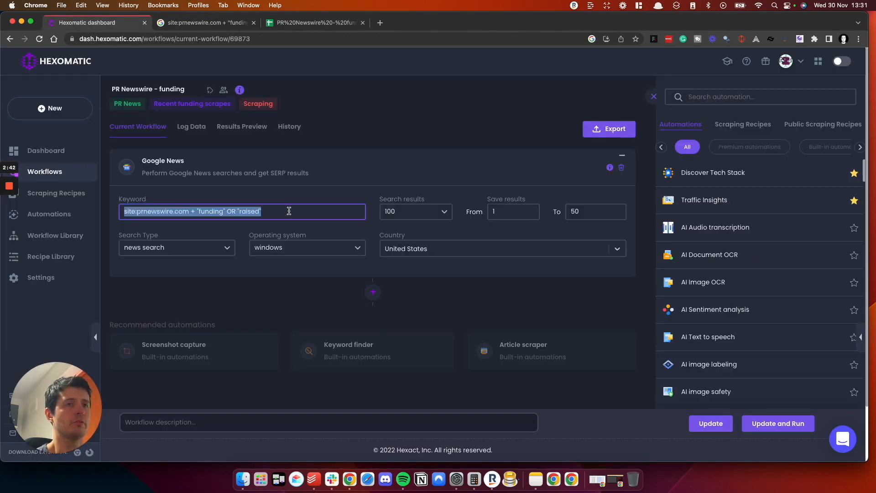
key("super+v")
left_click(137, 255)
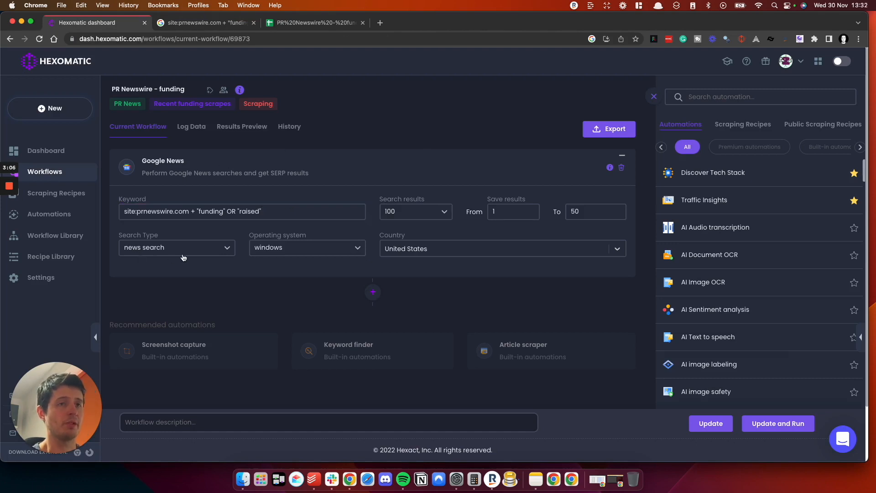
- Keep windows as the operating system and bring up the Google Sheets export of scraped headlines
left_click(166, 255)
left_click(146, 253)
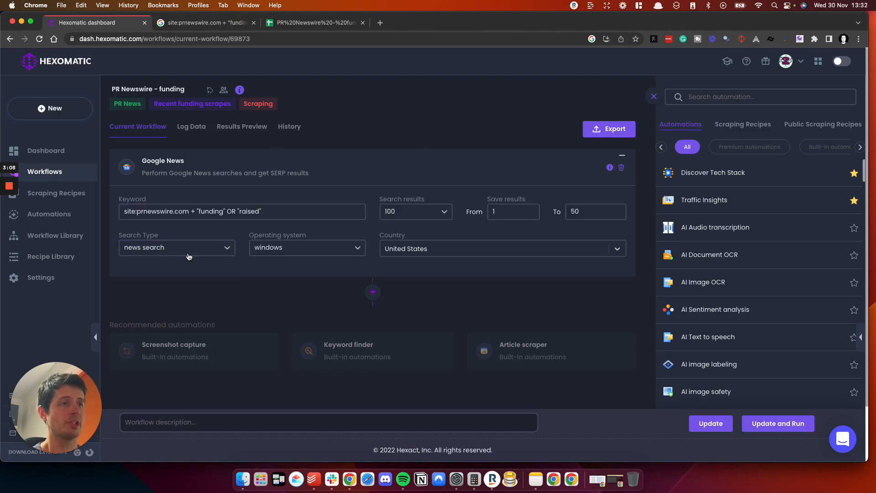
left_click(302, 251)
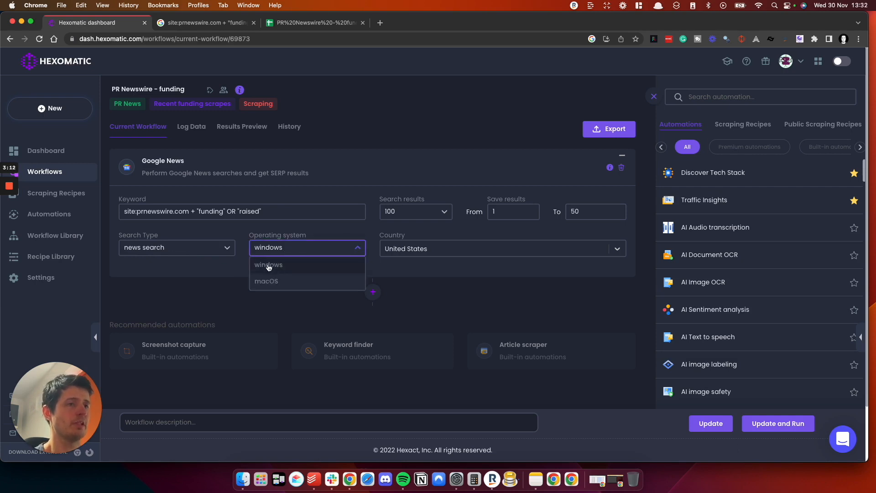
left_click(309, 251)
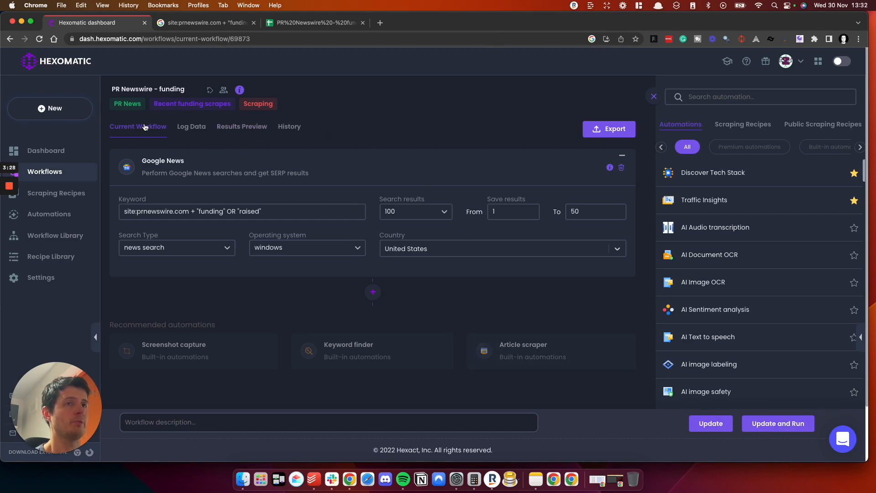
key("ctrl+Tab")
scroll(299, 133, "down", 10)
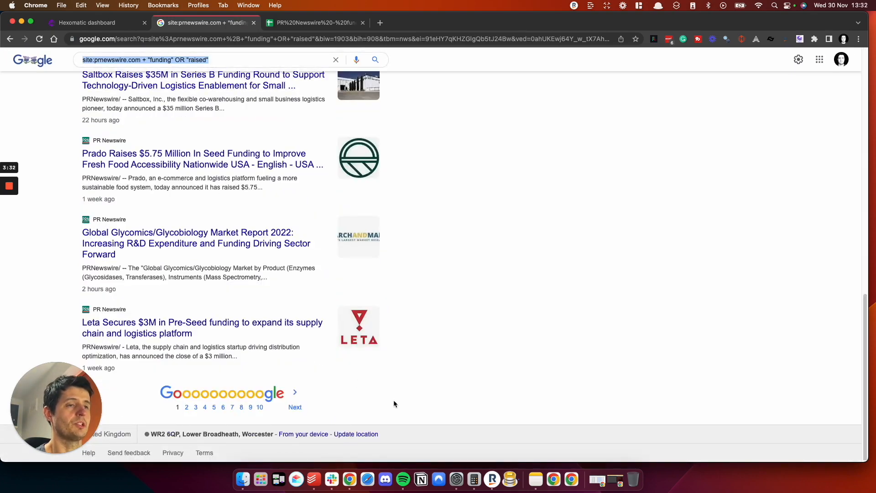
left_click(292, 26)
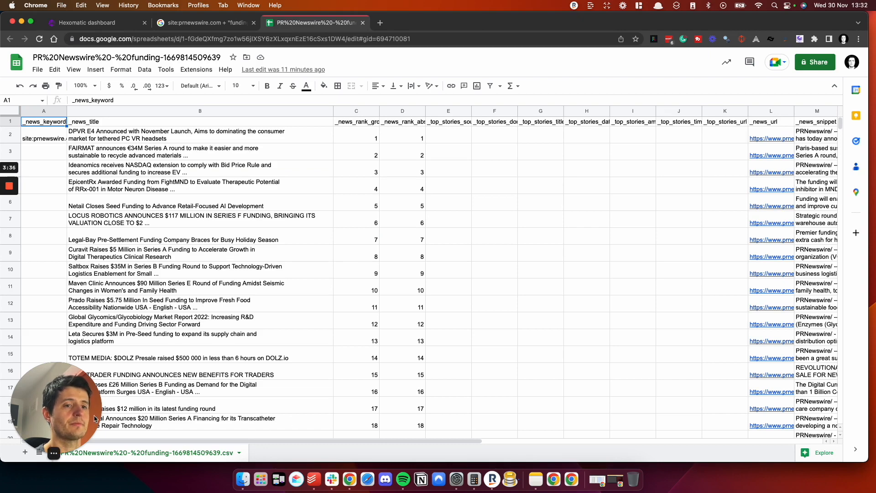
left_click_drag(96, 417, 833, 432)
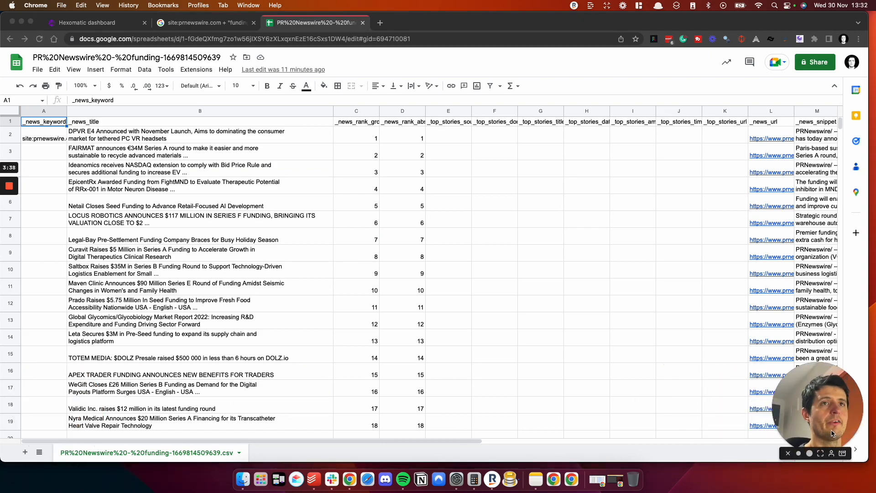
left_click(95, 139)
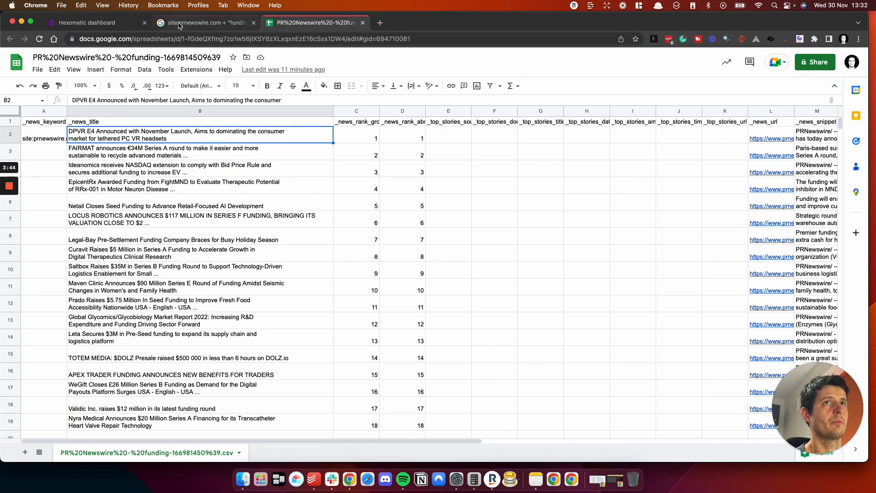
left_click(199, 23)
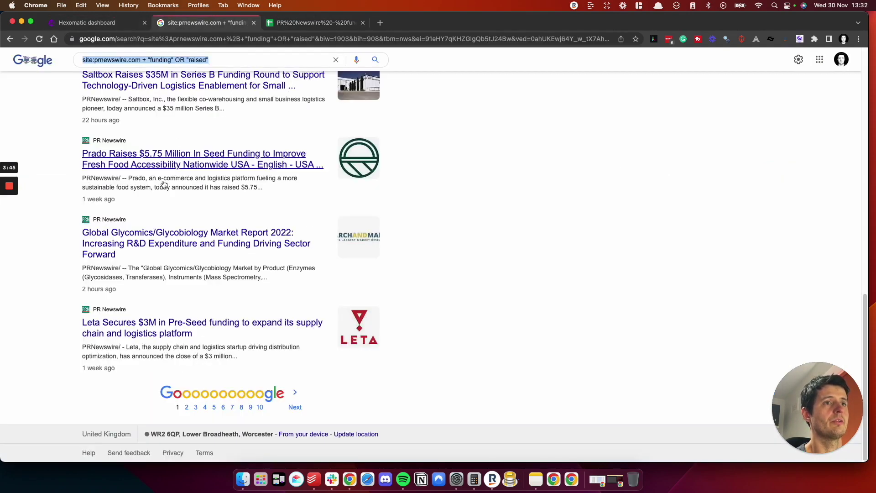
left_click(314, 23)
scroll(223, 241, "down", 3)
scroll(221, 242, "down", 2)
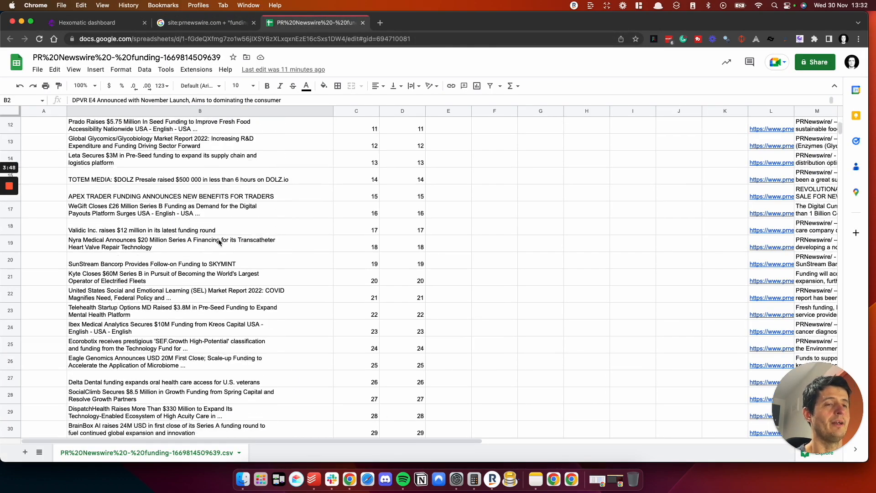
scroll(220, 242, "down", 10)
scroll(220, 243, "down", 10)
scroll(220, 243, "down", 8)
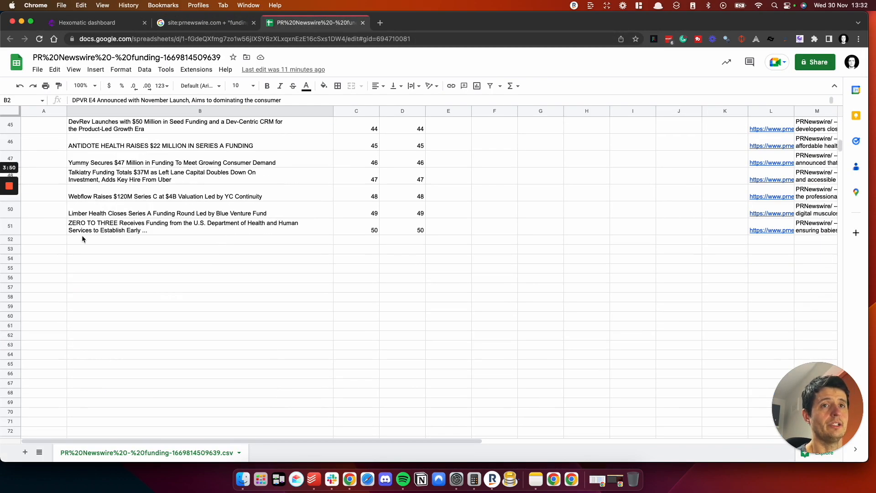
scroll(136, 226, "up", 5)
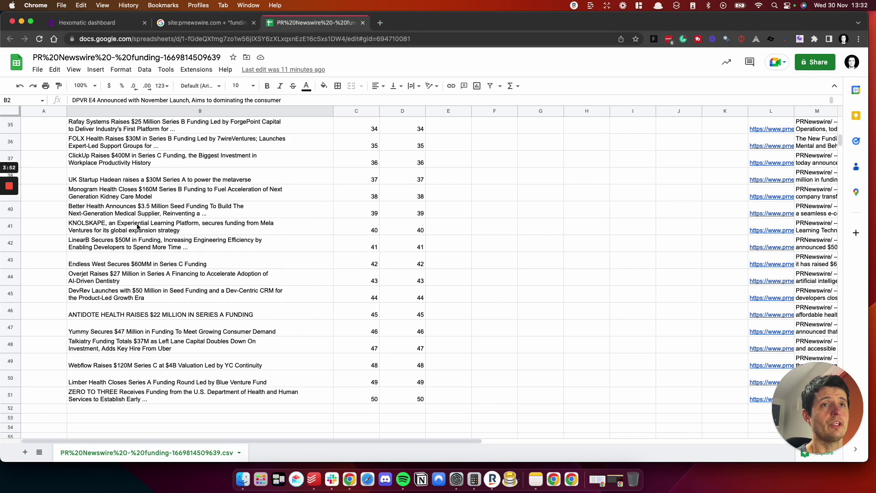
left_click(95, 215)
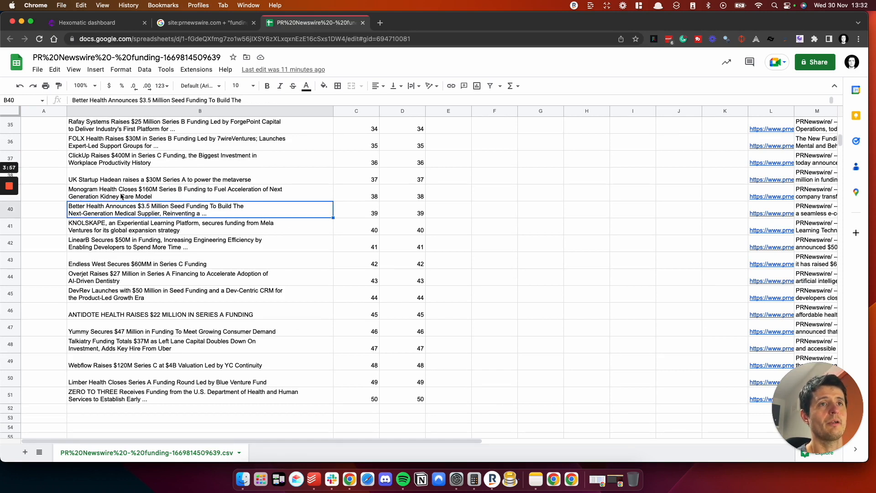
left_click(87, 183)
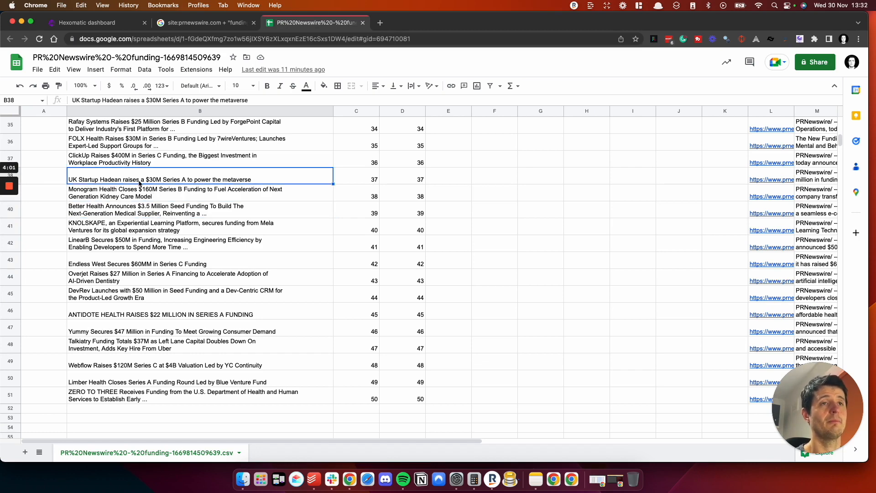
scroll(140, 184, "up", 3)
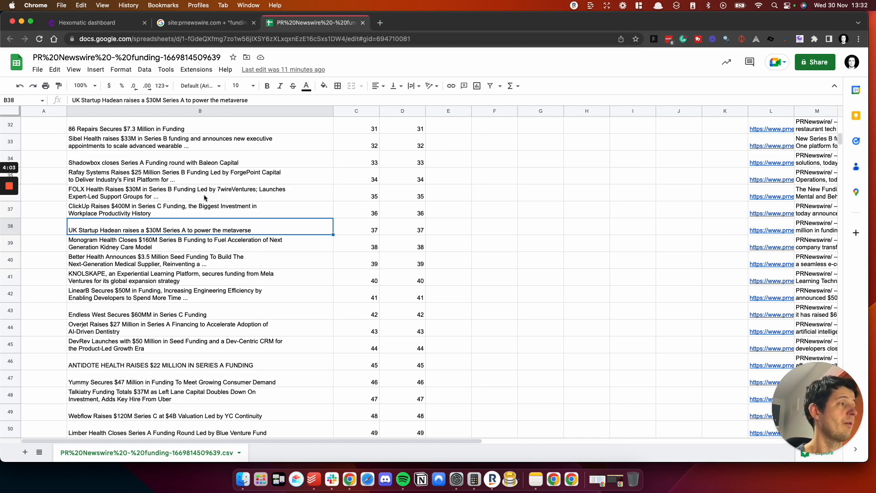
scroll(233, 219, "up", 12)
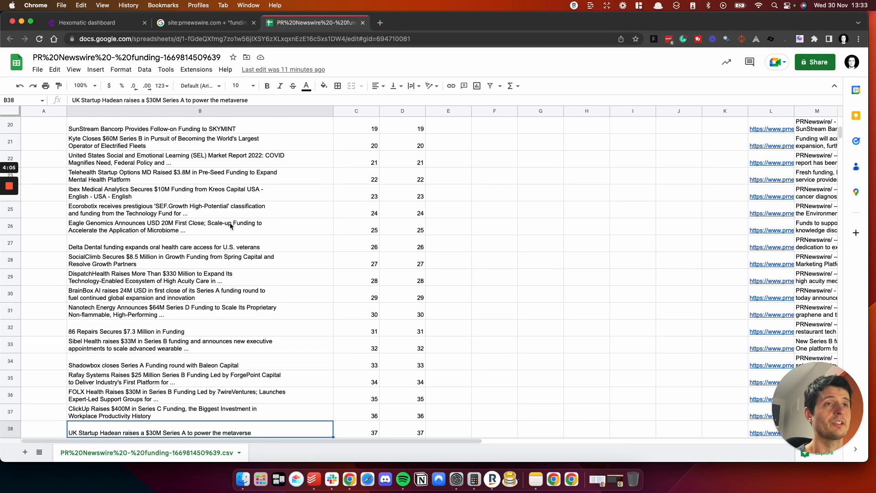
scroll(45, 287, "up", 17)
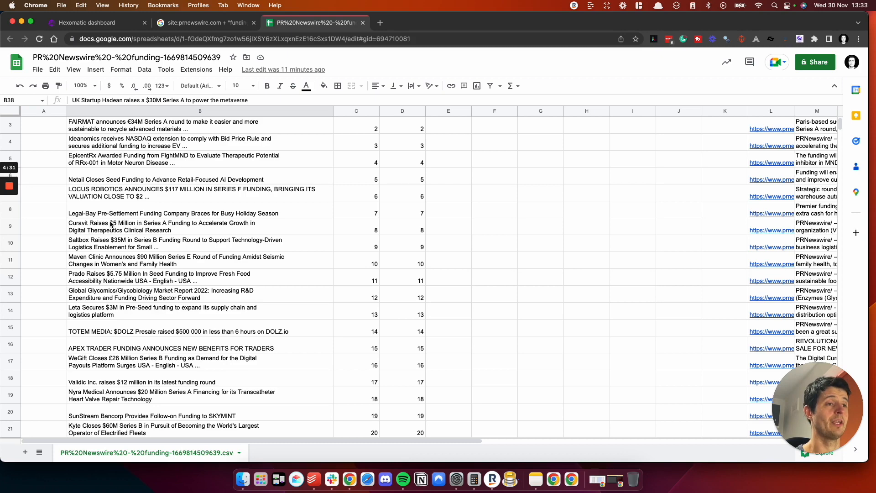
scroll(270, 256, "up", 2)
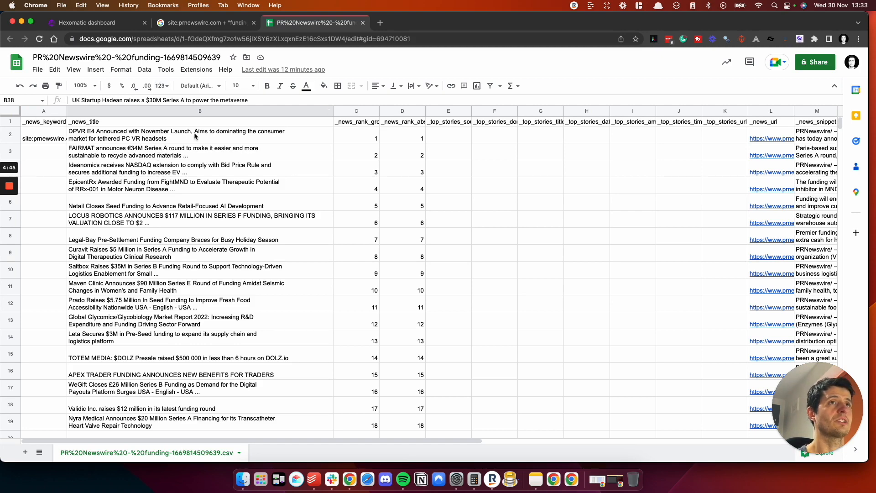
- Return to the Google funding search results with the cursor placed after the query text
left_click(206, 23)
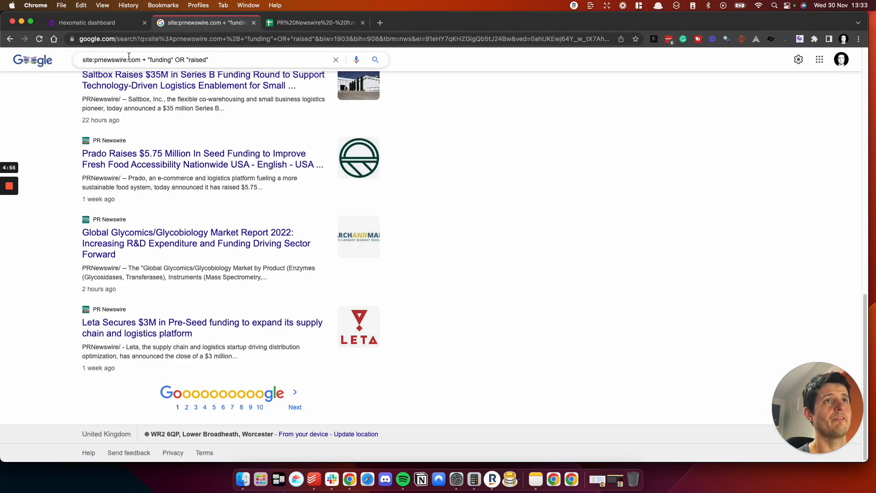
left_click(223, 59)
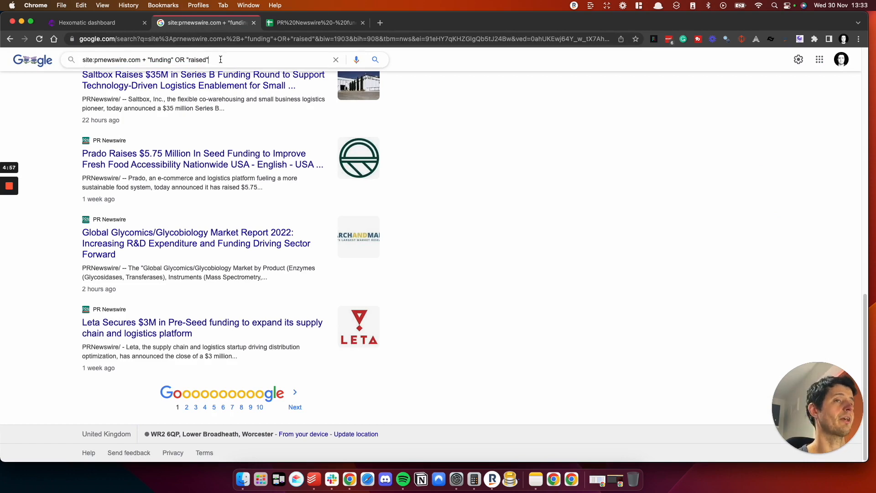